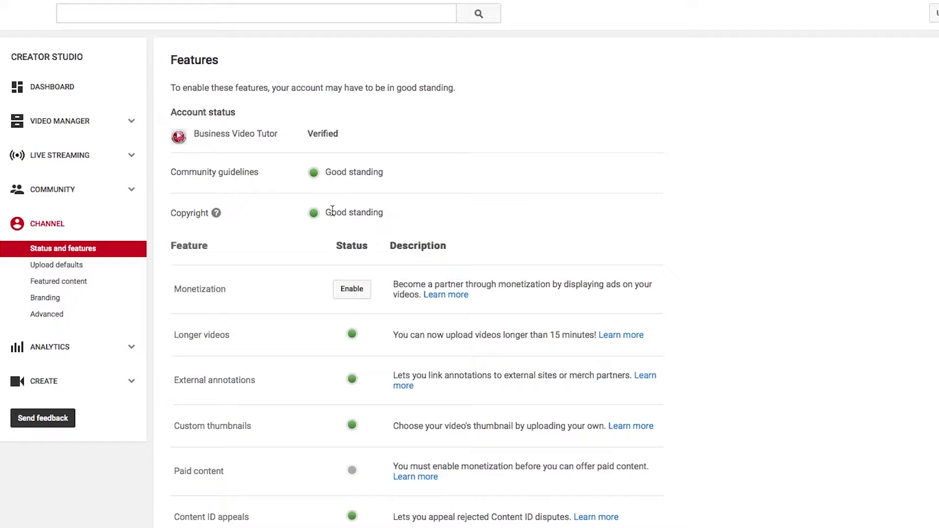
Go to the Upload defaults page, showing Private, Howto & Style and Standard YouTube License
scroll(292, 126, down, 3)
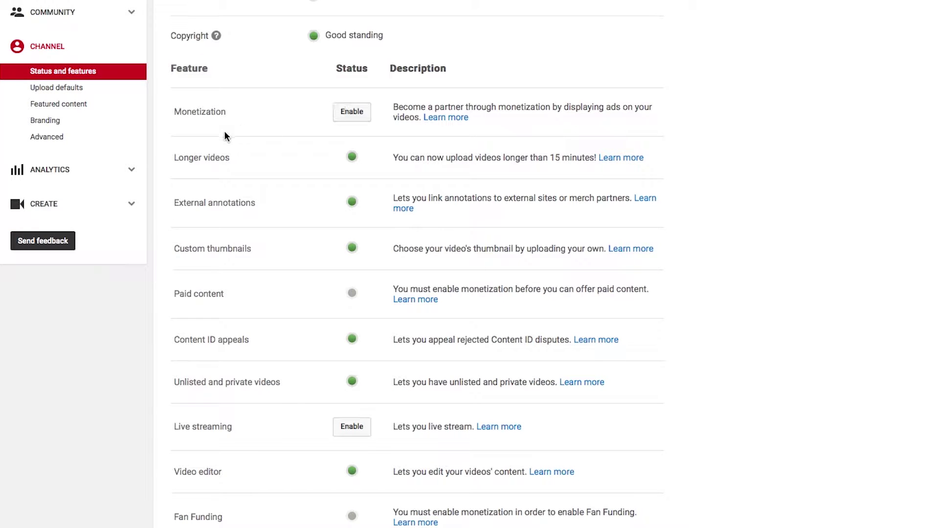
scroll(326, 473, down, 1)
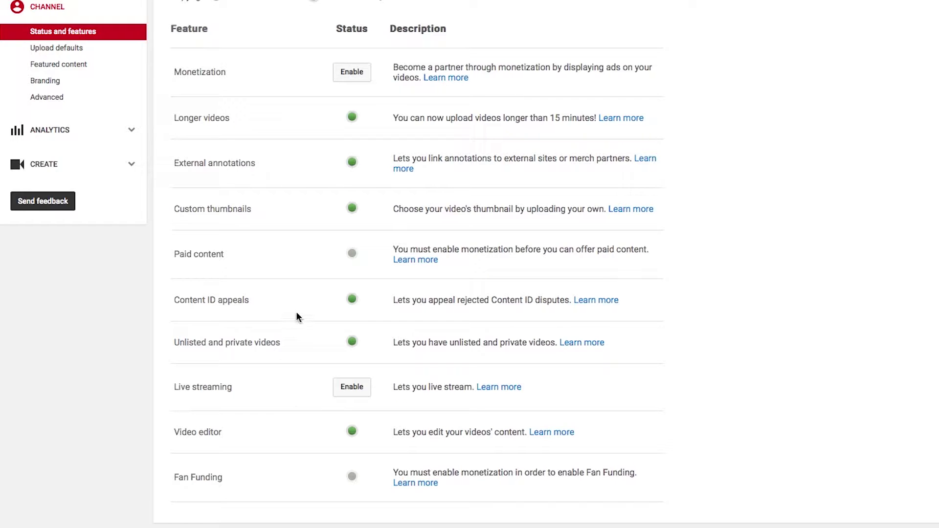
scroll(296, 317, up, 5)
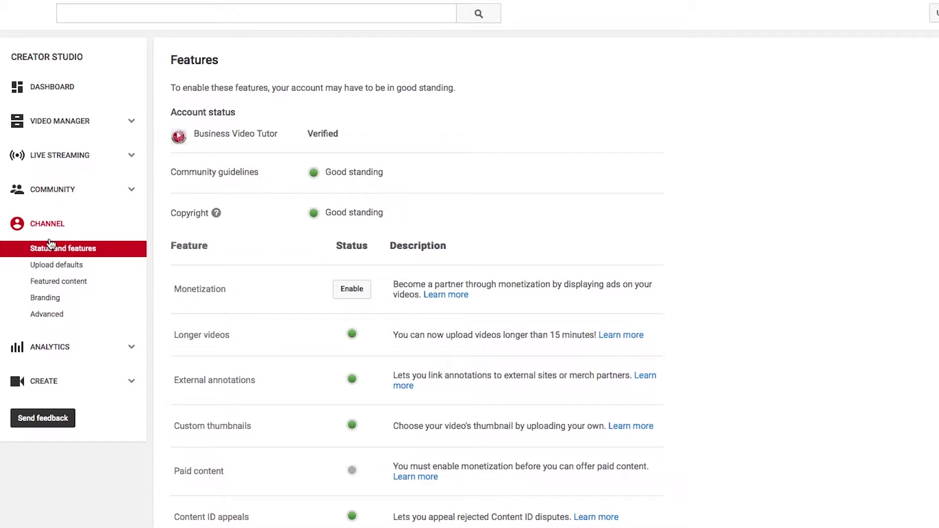
click(41, 267)
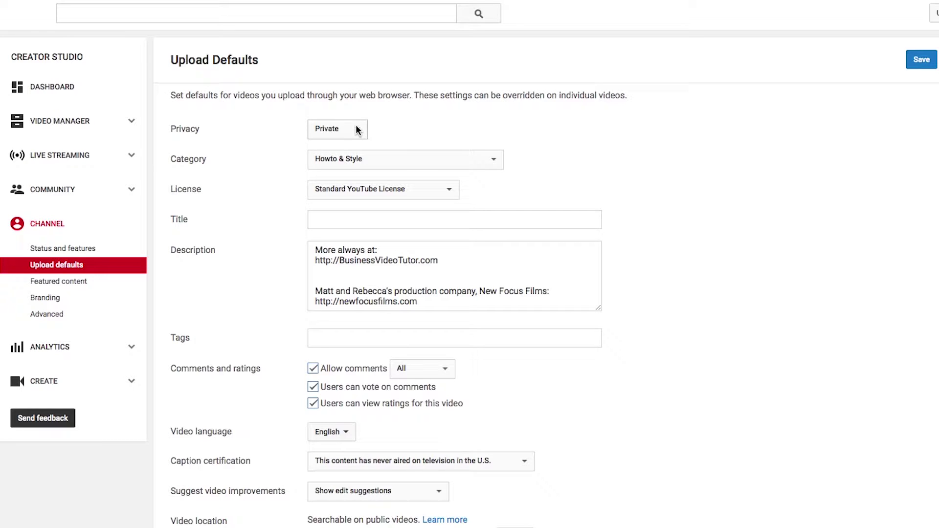
click(497, 161)
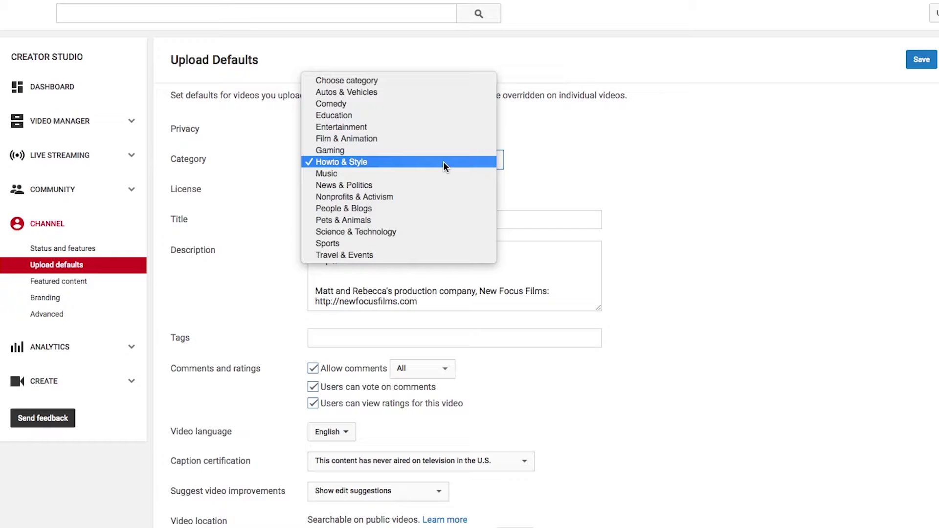
click(357, 156)
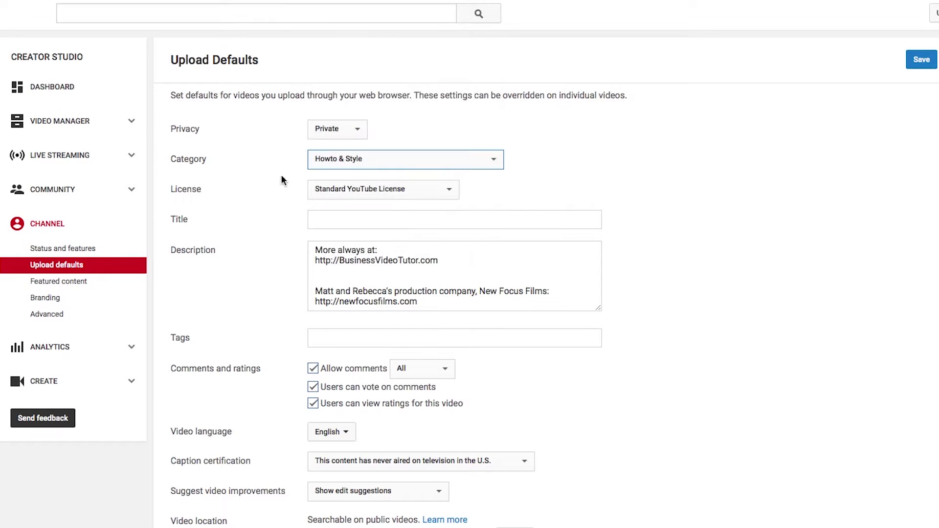
click(452, 189)
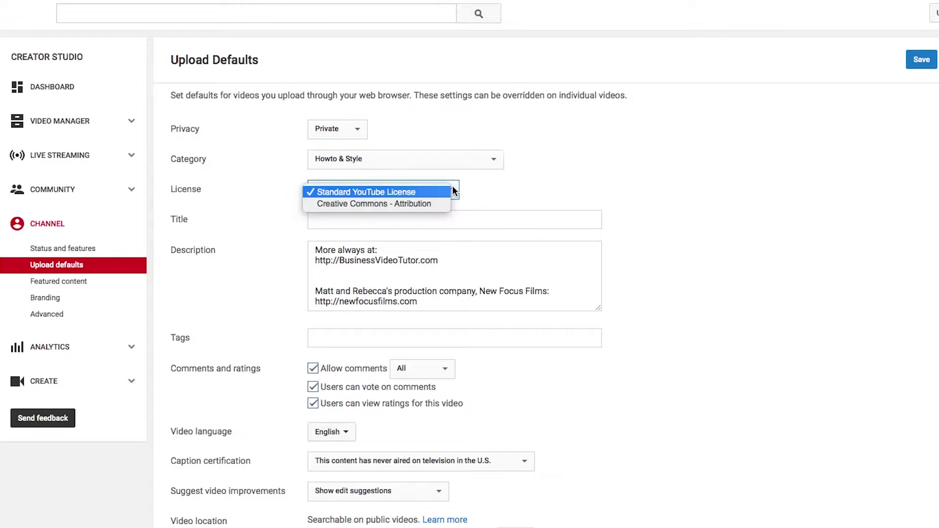
click(535, 186)
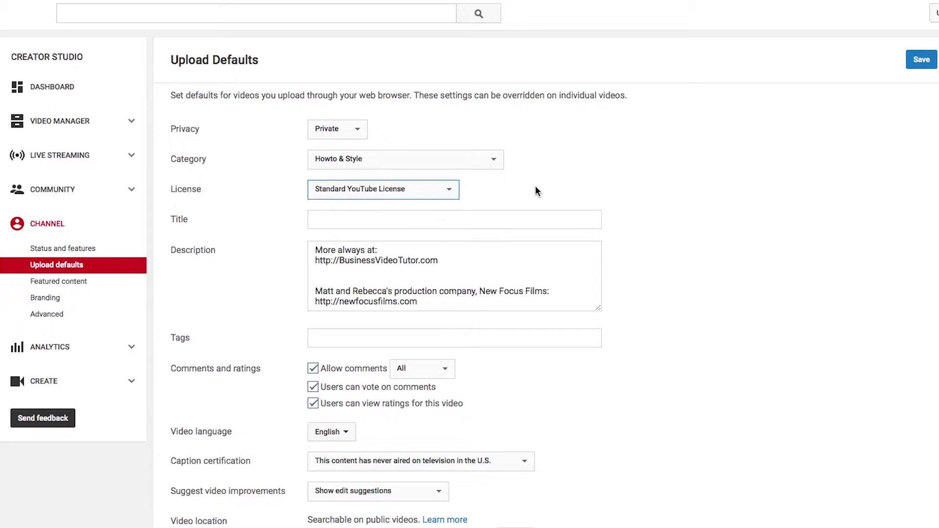
click(339, 216)
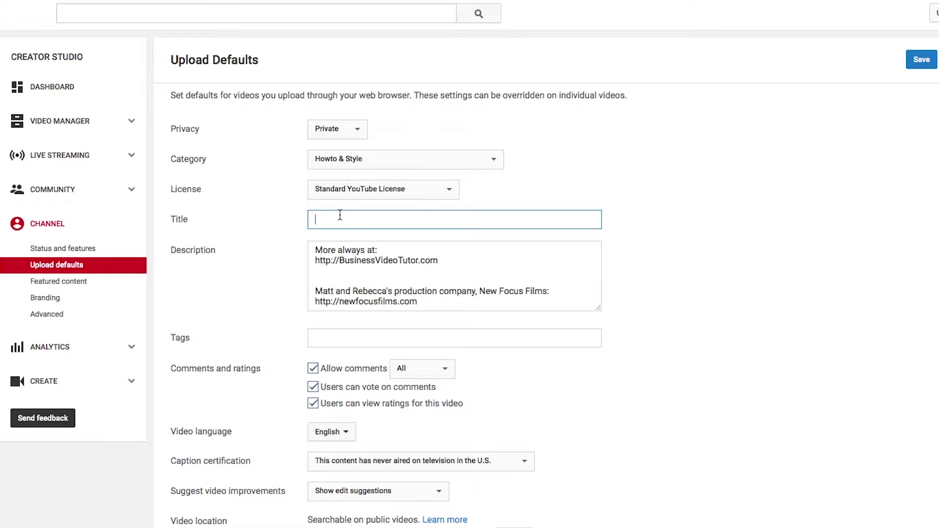
Enter 'Business Video Tutor' as the default upload title, correcting a typo
text(Business Video Tutor)
click(337, 208)
Add the prefix 'Key Words Title -' before the title, then delete it again
click(316, 218)
text(Key Words T)
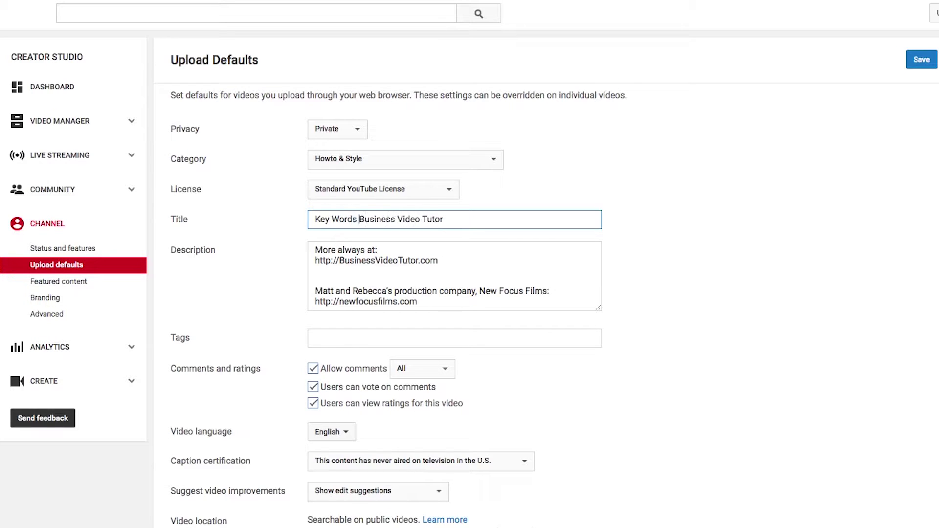
text(itle -)
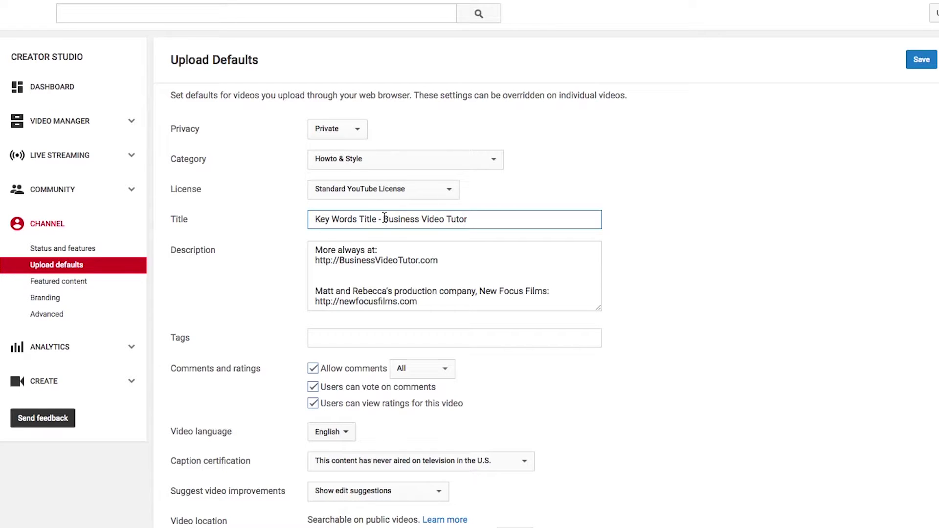
drag(384, 219, 304, 215)
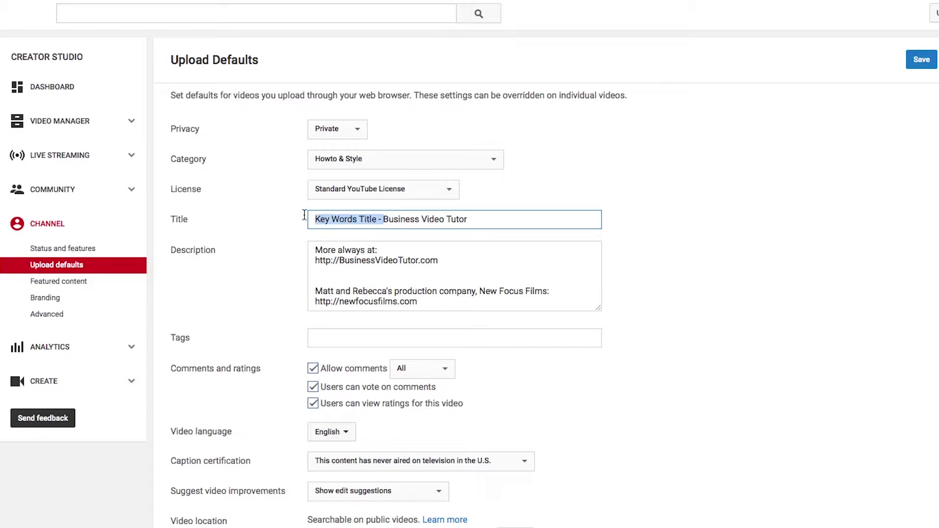
key(BackSpace)
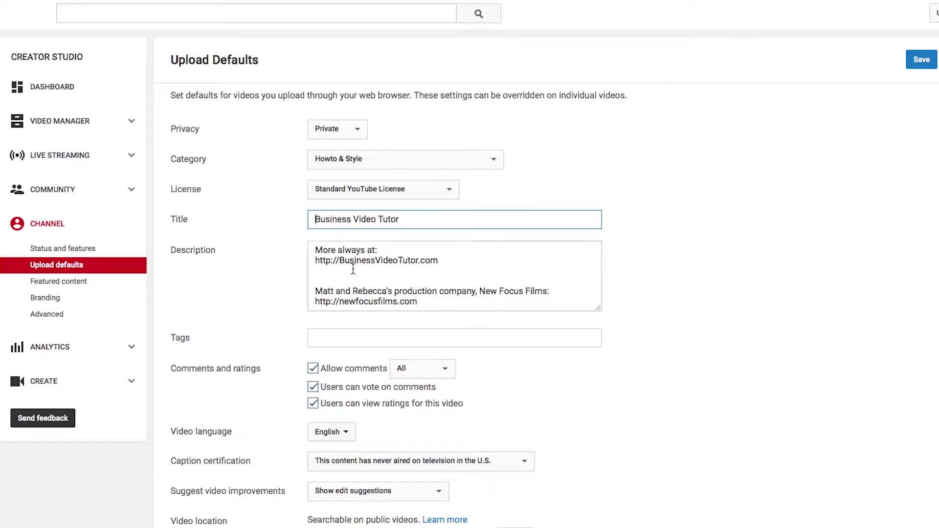
Scroll through the form past the description with the fine art, film and social links
scroll(353, 268, down, 1)
scroll(352, 268, up, 1)
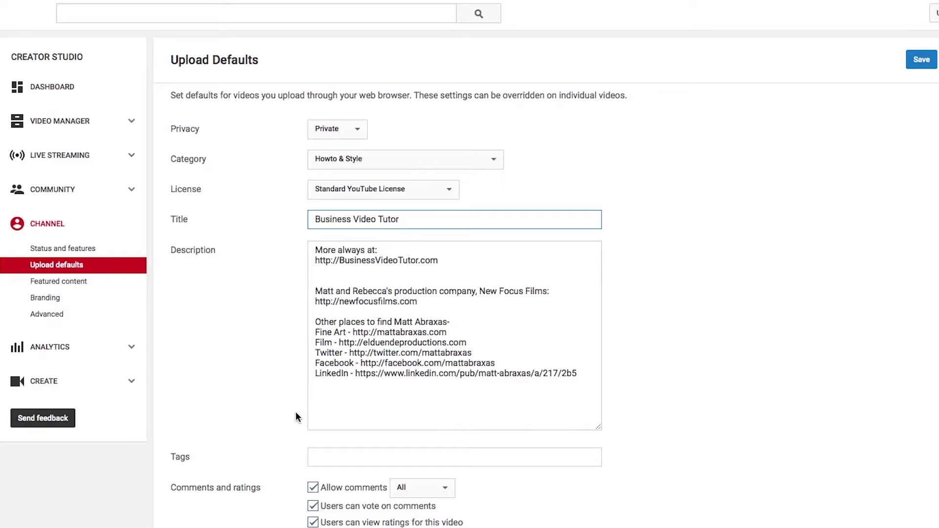
scroll(288, 416, down, 3)
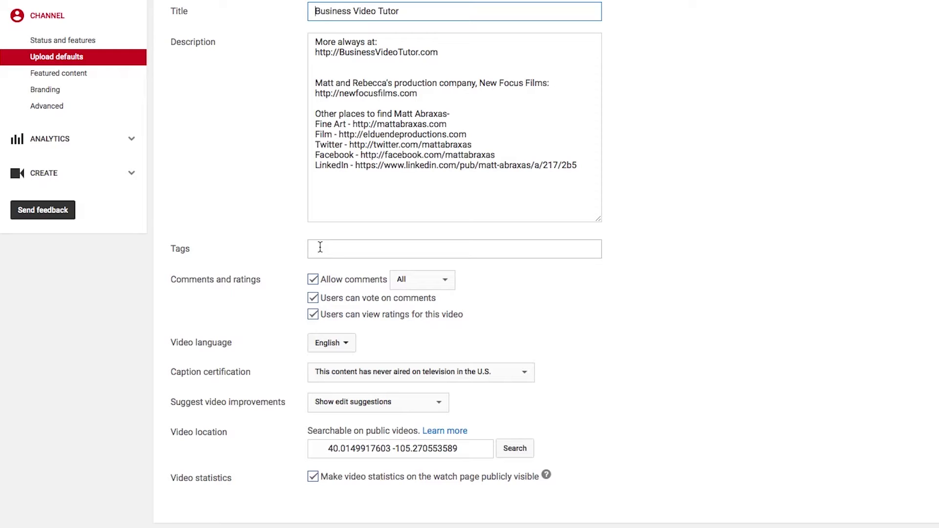
click(321, 247)
text(Bu)
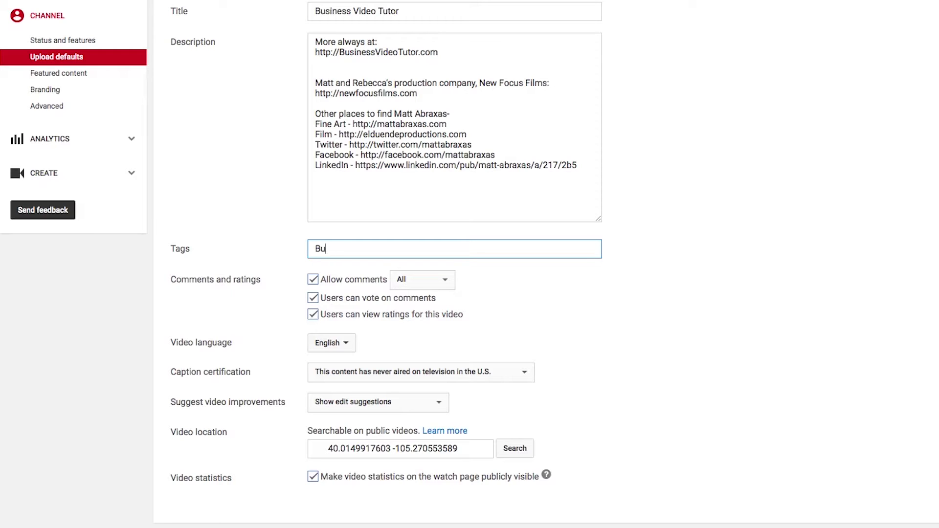
text(siness Video Tutor,)
key(BackSpace)
key(BackSpace)
key(BackSpace)
key(BackSpace)
key(BackSpace)
key(BackSpace)
key(BackSpace)
key(BackSpace)
key(BackSpace)
key(BackSpace)
key(BackSpace)
key(BackSpace)
key(BackSpace)
key(BackSpace)
key(BackSpace)
key(BackSpace)
key(BackSpace)
key(BackSpace)
key(BackSpace)
key(BackSpace)
key(BackSpace)
key(BackSpace)
Preview the default video location on the map, then turn off public watch-page statistics
scroll(225, 423, down, 1)
click(515, 448)
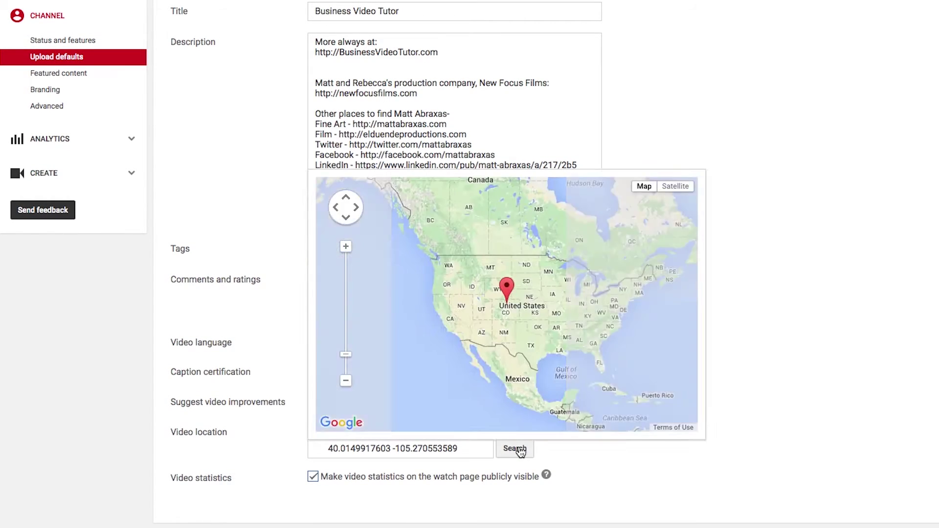
click(177, 488)
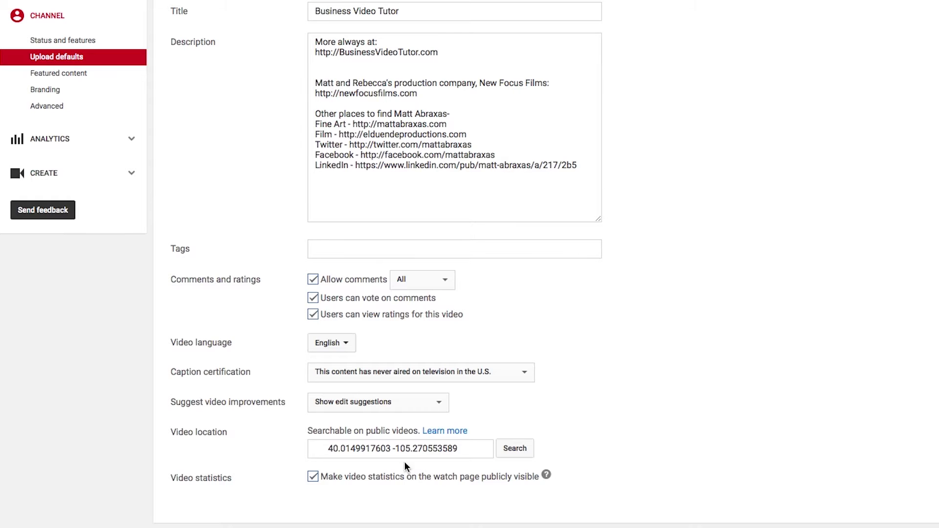
click(315, 479)
scroll(669, 240, up, 5)
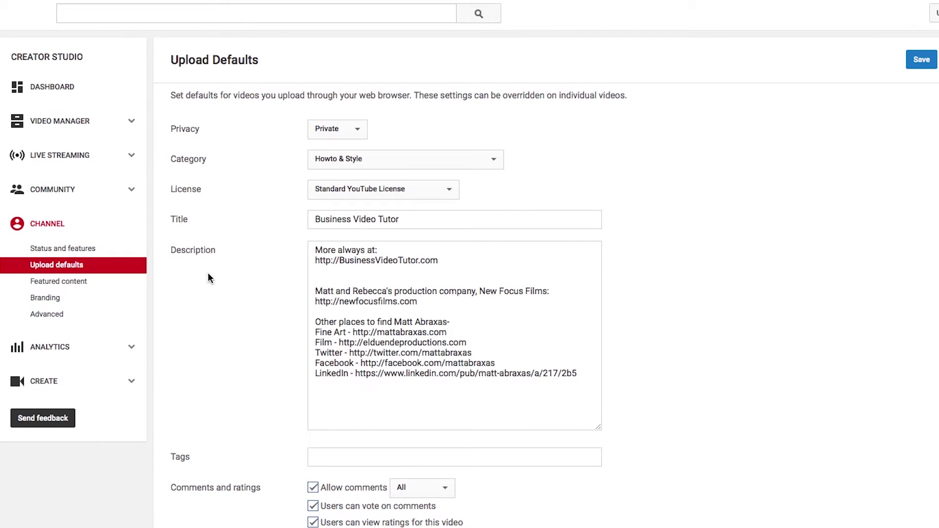
Save the upload default settings
scroll(208, 274, down, 5)
scroll(208, 274, up, 5)
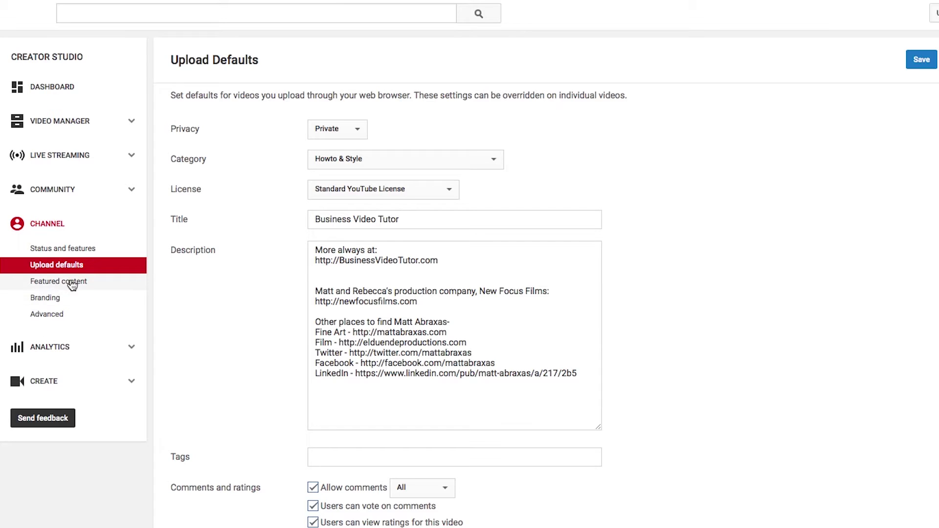
click(922, 60)
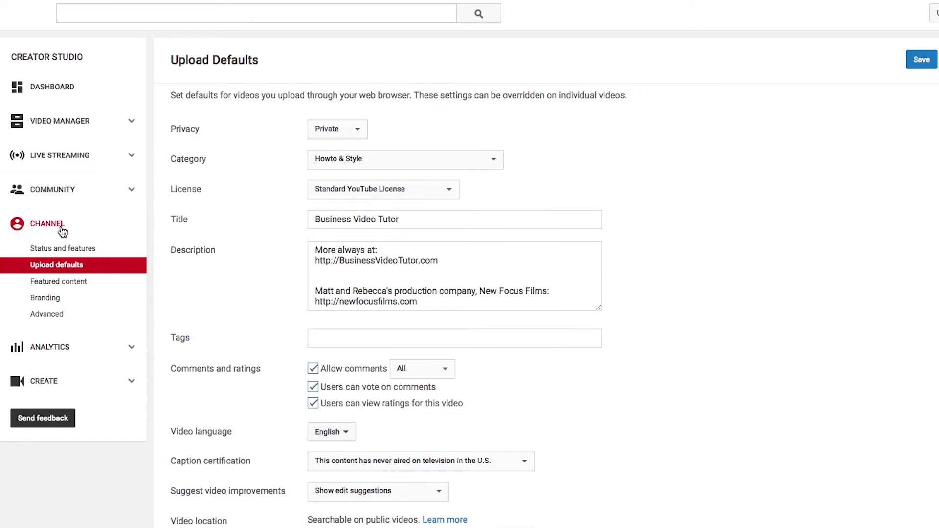
Browse Status and features, Upload defaults, Featured content and Branding, ending on Advanced settings
click(49, 247)
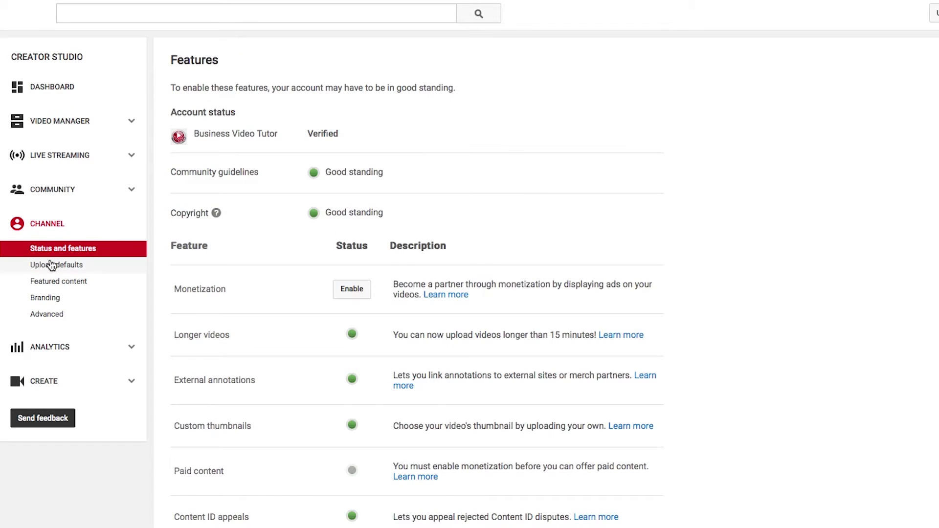
click(51, 264)
click(52, 281)
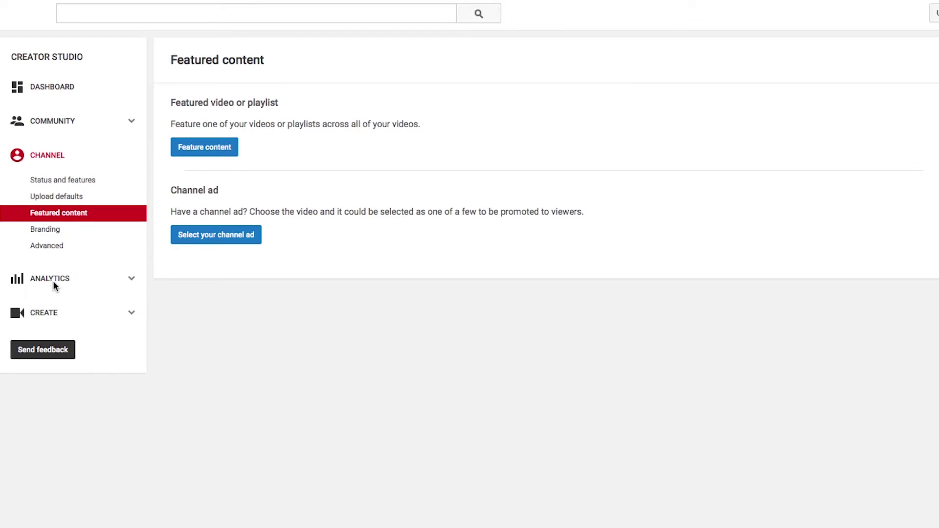
click(51, 228)
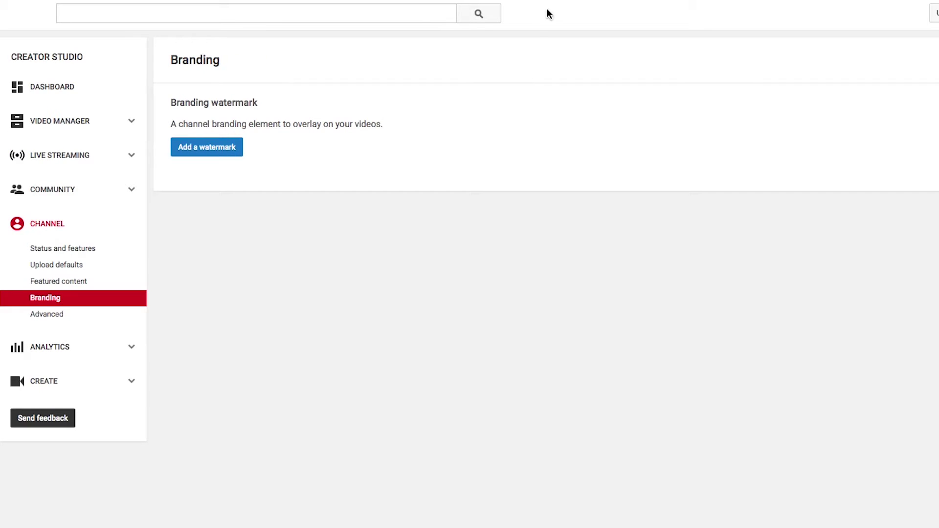
click(45, 315)
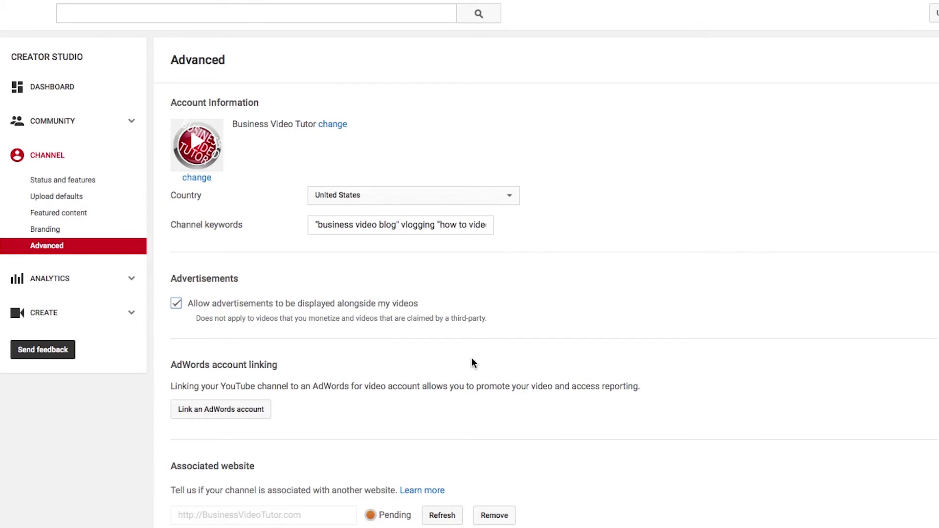
scroll(471, 362, down, 4)
scroll(631, 372, up, 3)
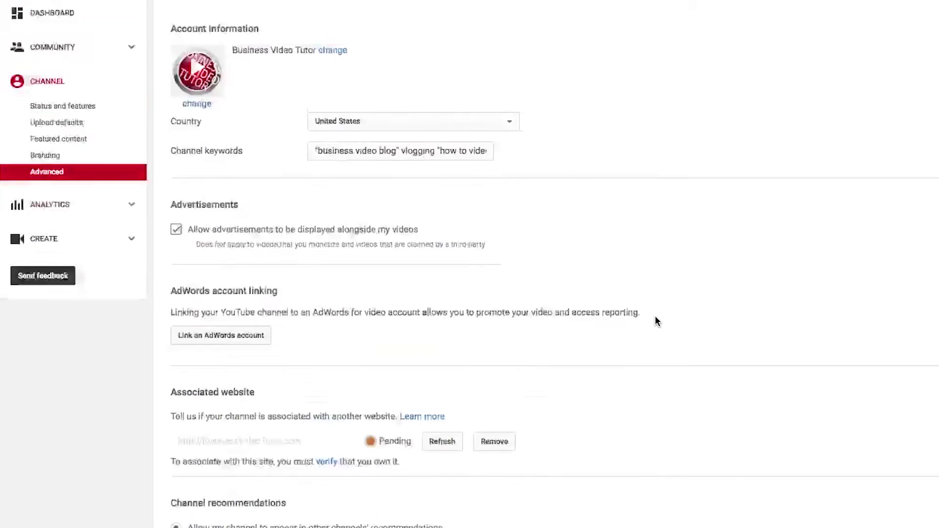
scroll(656, 315, up, 2)
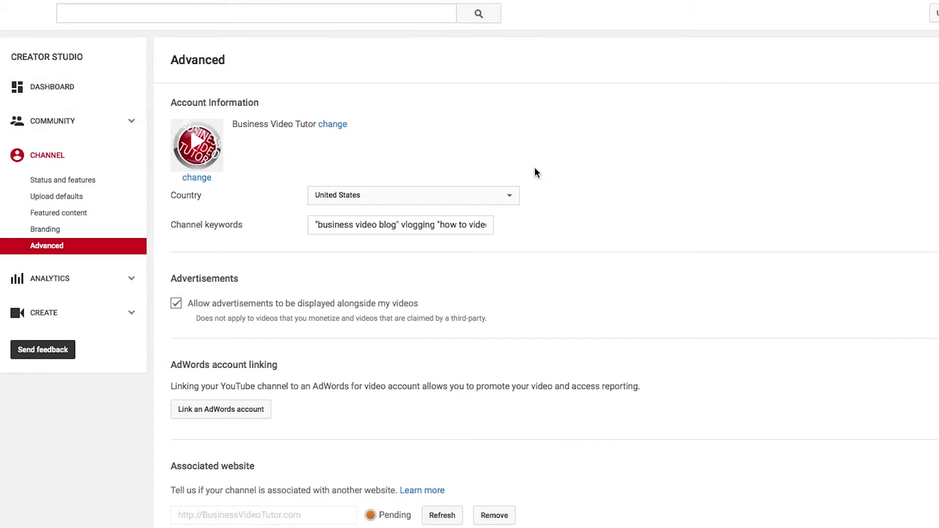
Return to Upload defaults and review the Private, Howto & Style, 'Business Video Tutor' settings
click(49, 198)
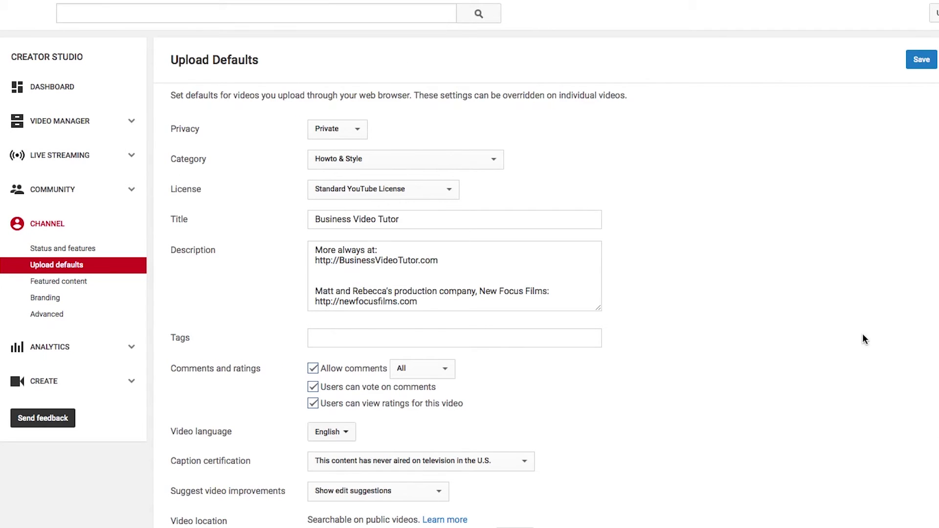
scroll(861, 333, down, 2)
scroll(861, 333, up, 2)
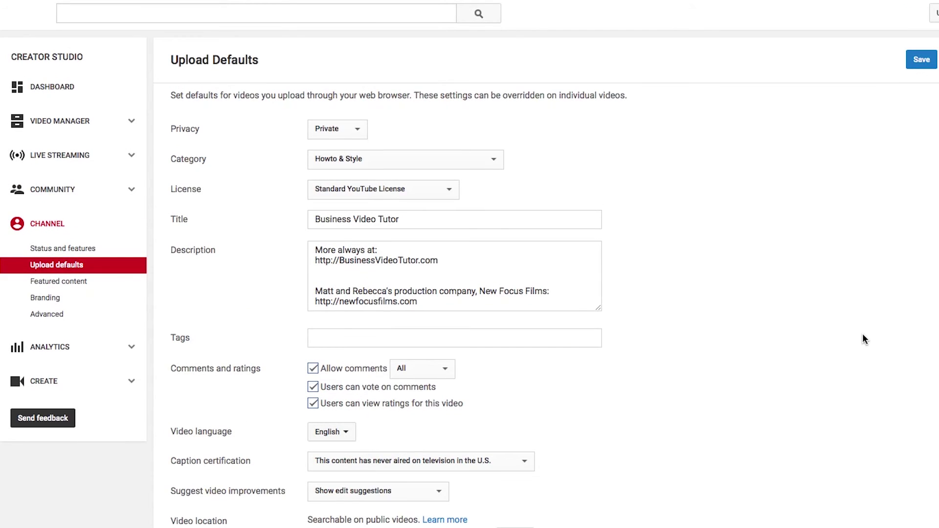